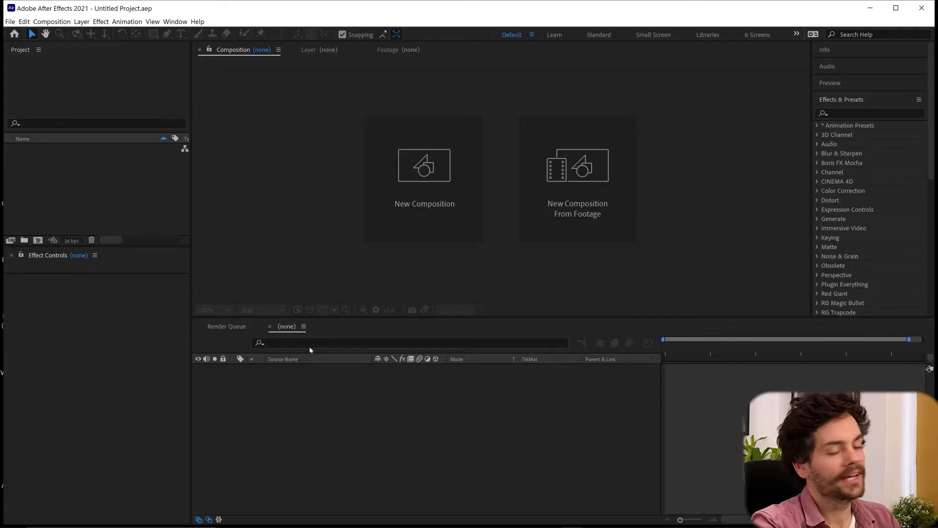
Create a new Maxon Cinema 4D file named 23_3D Film titles Cinema 4D lite + After Effects_v2.c4d
{"action": "left_click", "coordinate": [10, 21]}
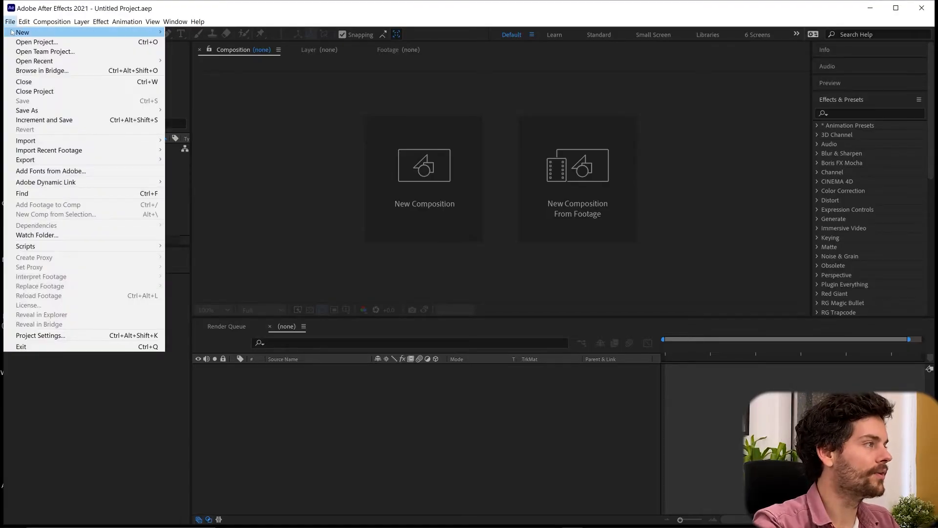
{"action": "mouse_move", "coordinate": [51, 32]}
{"action": "left_click", "coordinate": [274, 71]}
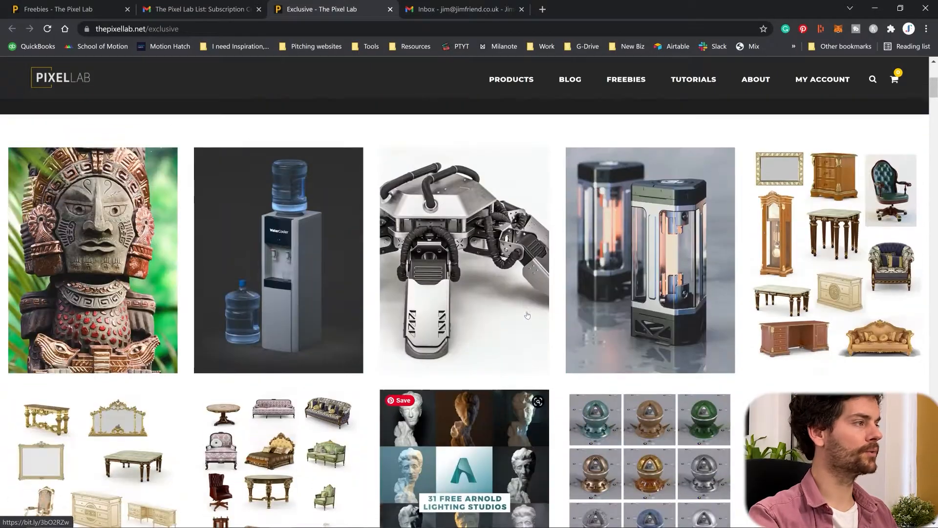
Browse the 3D models on The Pixel Lab's Exclusive page, including the vintage car, and put the browser away
{"action": "scroll", "coordinate": [527, 315], "scroll_direction": "up", "scroll_amount": 5}
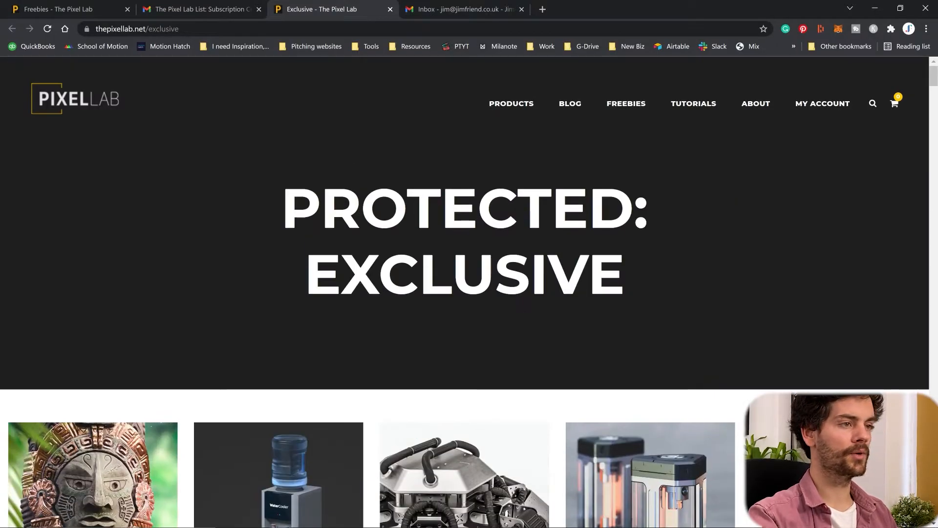
{"action": "scroll", "coordinate": [596, 196], "scroll_direction": "down", "scroll_amount": 12}
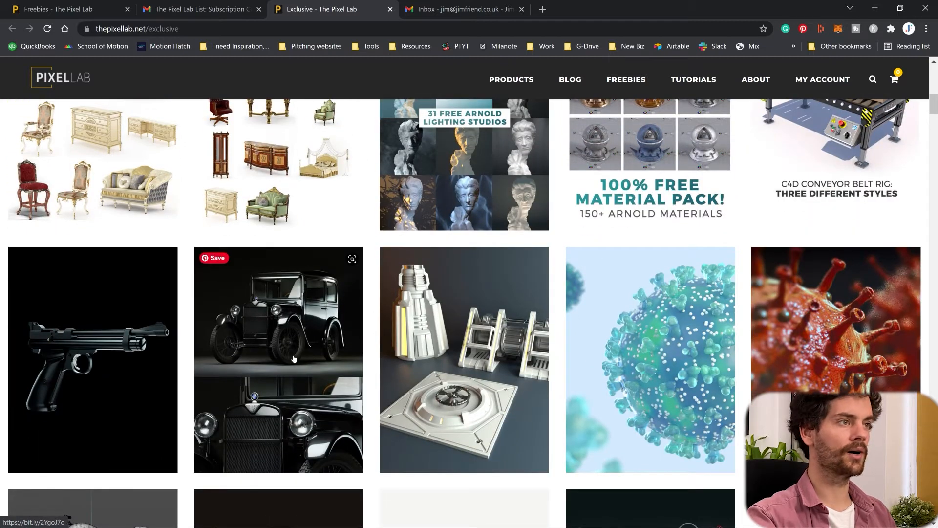
{"action": "left_click", "coordinate": [875, 8]}
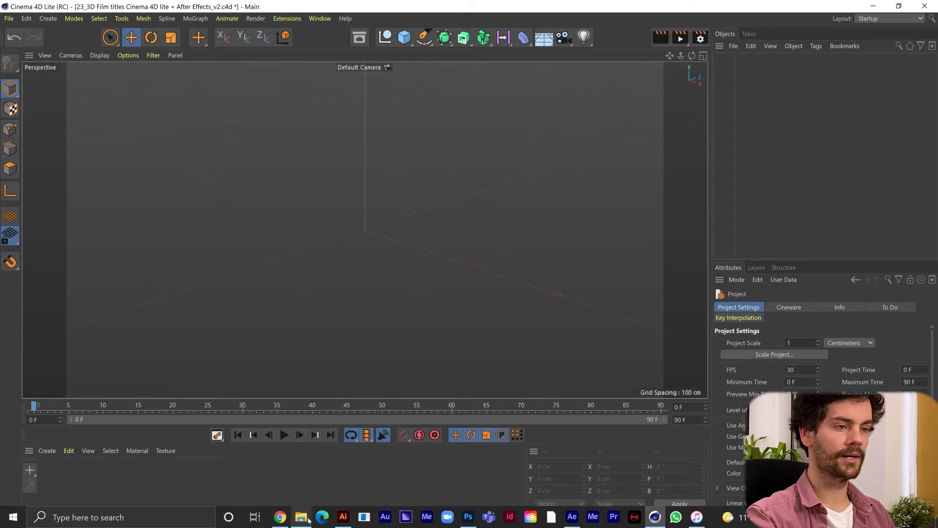
Open the downloaded BMW_315_DA2.c4d model from its folder in Cinema 4D Lite and dismiss the licence and plugin notices
{"action": "left_click", "coordinate": [301, 525]}
{"action": "left_click_drag", "start_coordinate": [664, 243], "coordinate": [268, 163]}
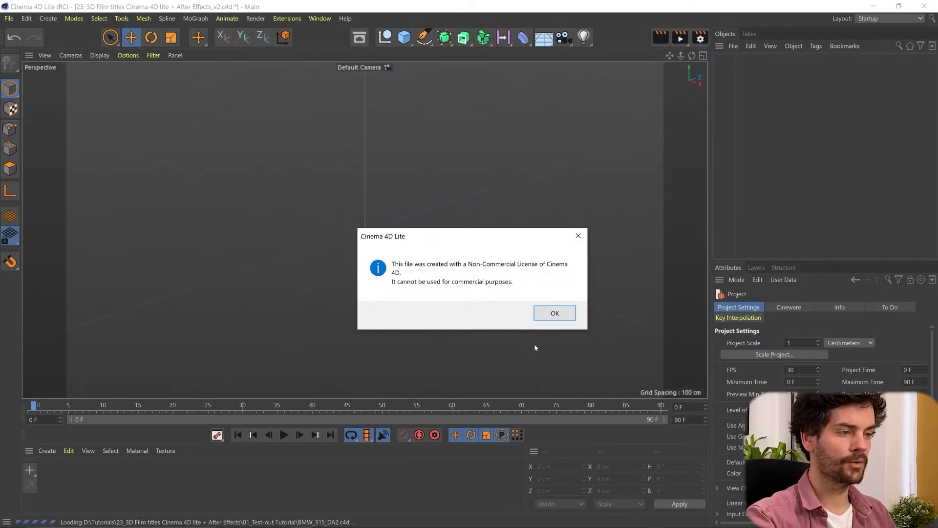
{"action": "left_click", "coordinate": [561, 314]}
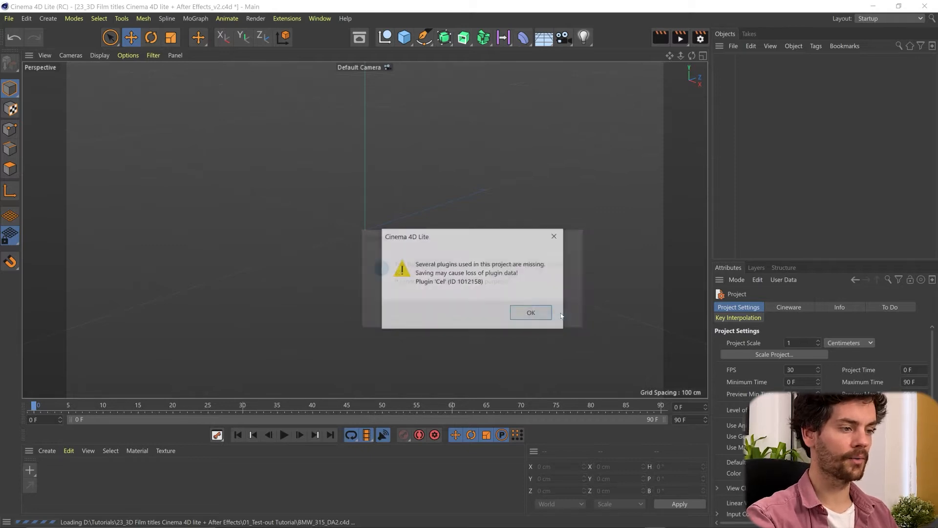
{"action": "left_click", "coordinate": [523, 311]}
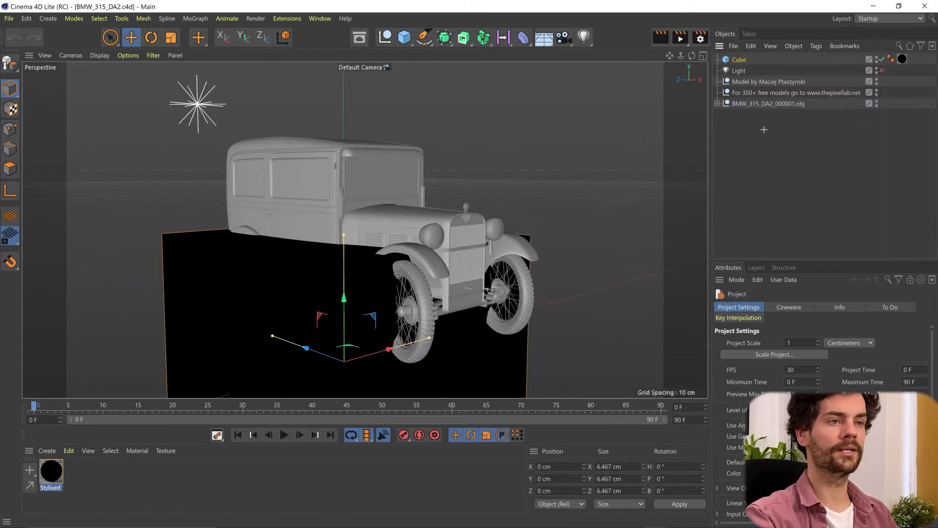
Delete the cube, the light and the two credit null objects from the scene, keeping only the BMW model
{"action": "left_click", "coordinate": [742, 60]}
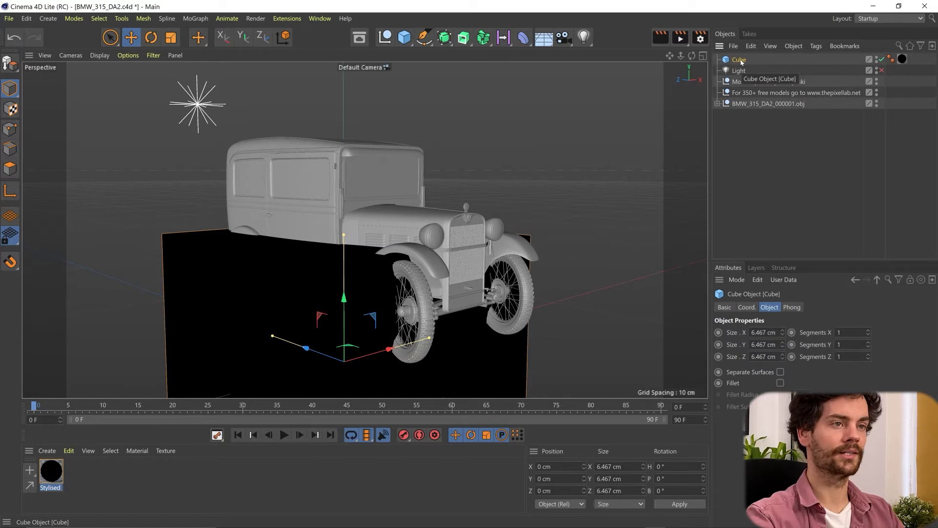
{"action": "key", "text": "Delete"}
{"action": "left_click", "coordinate": [741, 61]}
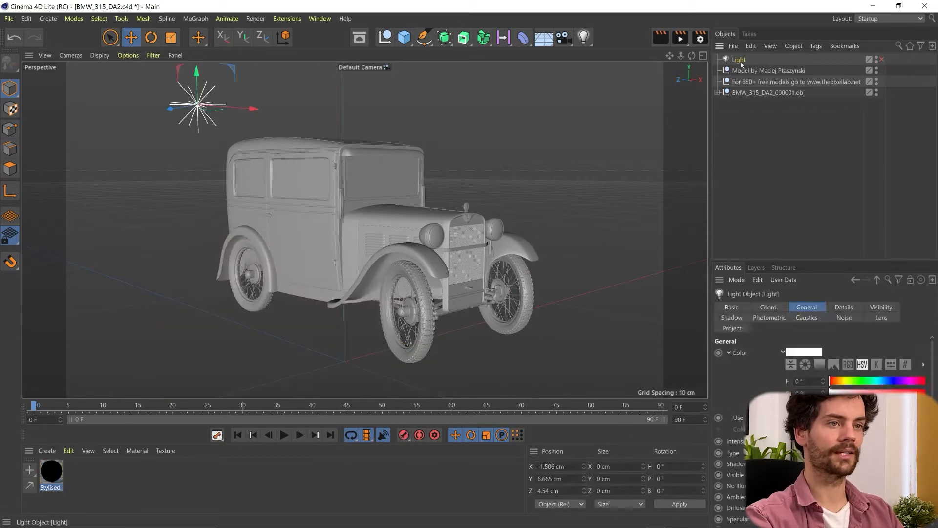
{"action": "key", "text": "Delete"}
{"action": "left_click", "coordinate": [741, 60]}
{"action": "key", "text": "Delete"}
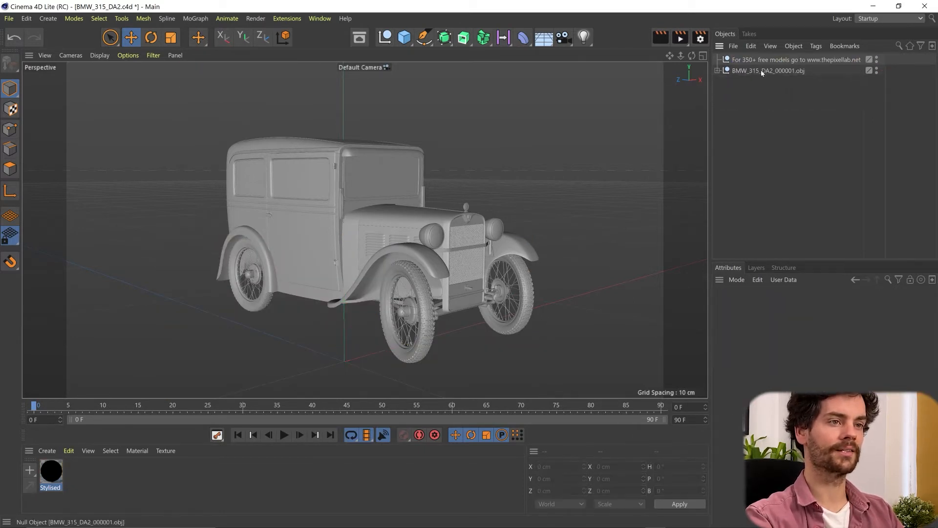
{"action": "left_click", "coordinate": [758, 58]}
{"action": "key", "text": "Delete"}
Copy the BMW_315_DA2_000001.obj group and paste it into the 23_3D Film titles project
{"action": "left_click", "coordinate": [752, 60]}
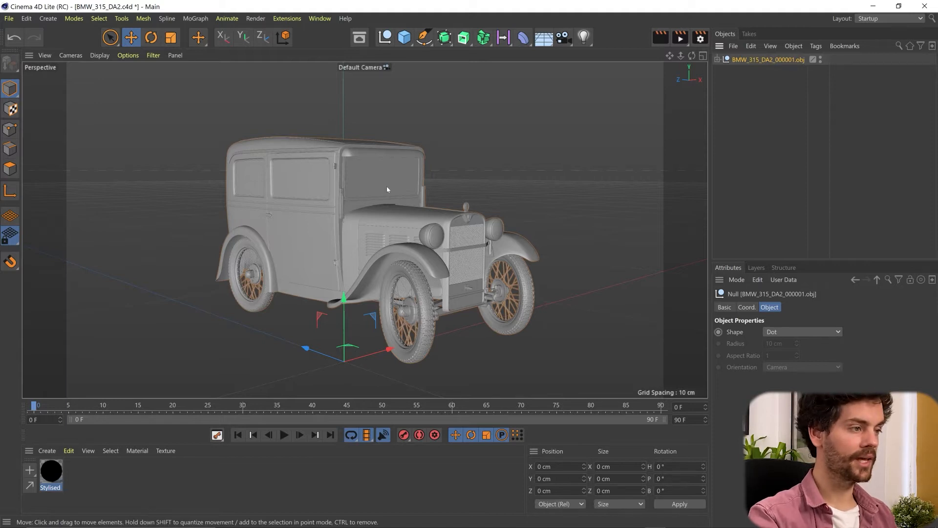
{"action": "key", "text": "v"}
{"action": "mouse_move", "coordinate": [391, 220]}
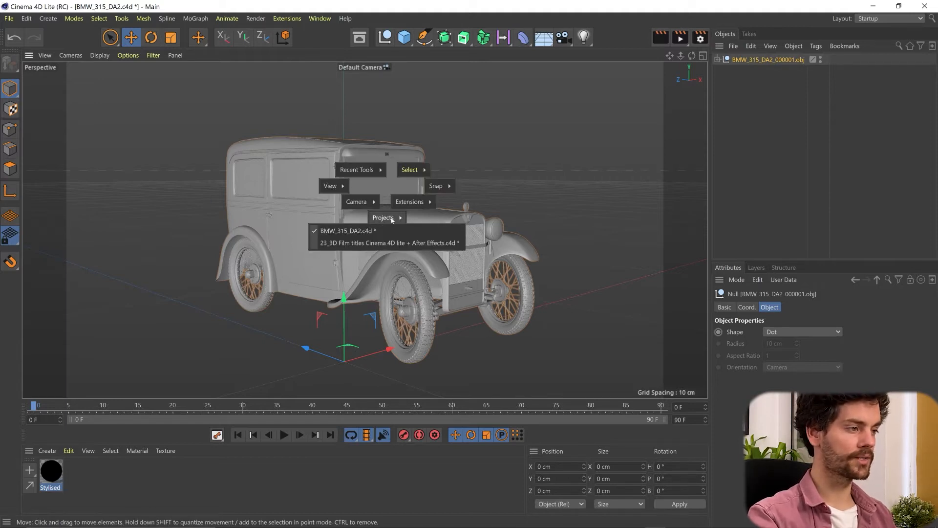
{"action": "left_click", "coordinate": [403, 246]}
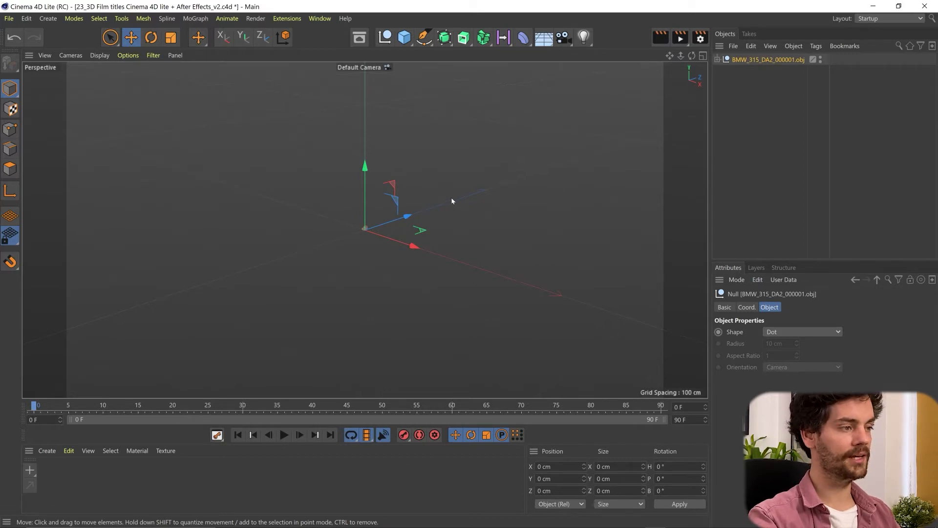
Scale the pasted car up uniformly until it is far larger than the original import
{"action": "key", "text": "t"}
{"action": "left_click_drag", "start_coordinate": [244, 306], "coordinate": [415, 283]}
{"action": "left_click_drag", "start_coordinate": [264, 293], "coordinate": [591, 210]}
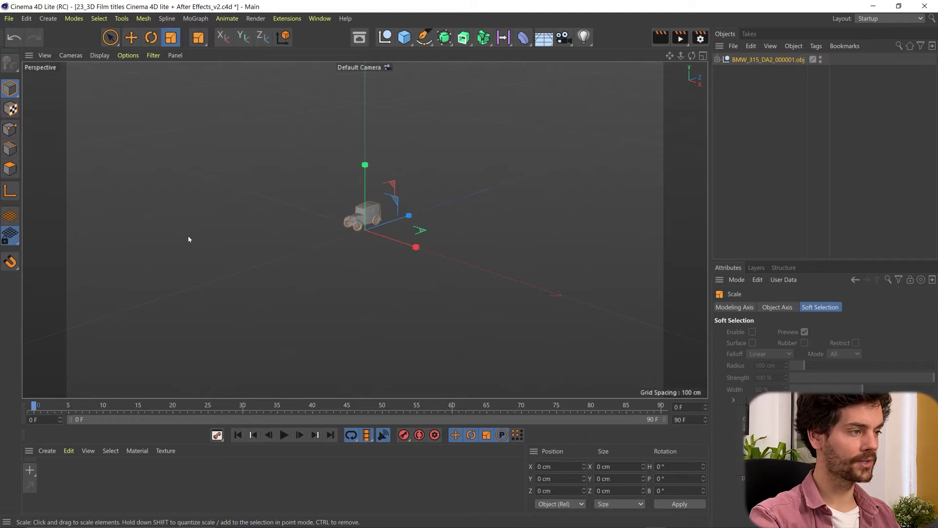
{"action": "left_click_drag", "start_coordinate": [204, 244], "coordinate": [615, 200]}
{"action": "left_click_drag", "start_coordinate": [183, 329], "coordinate": [411, 283]}
{"action": "key", "text": "e"}
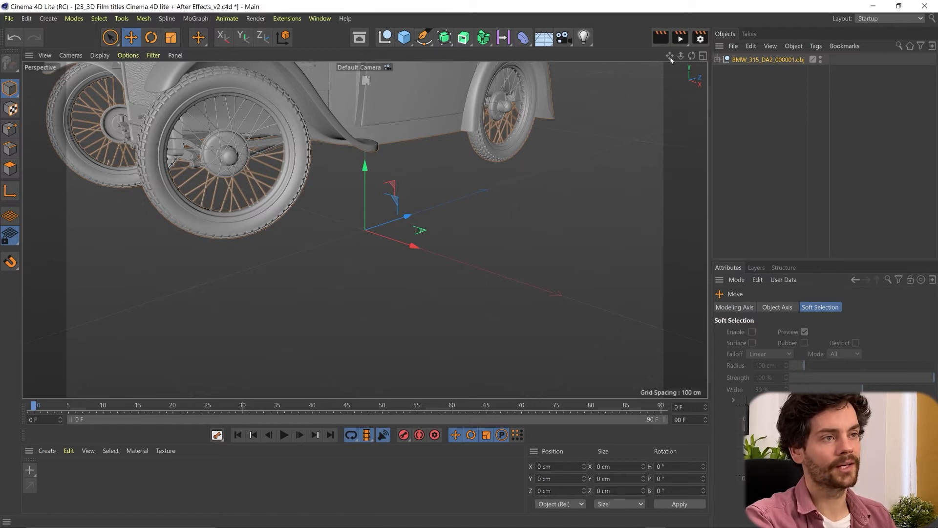
Frame the whole car in the perspective view from a front three-quarter angle
{"action": "left_click_drag", "start_coordinate": [671, 56], "coordinate": [622, 61]}
{"action": "left_click_drag", "start_coordinate": [691, 56], "coordinate": [690, 33]}
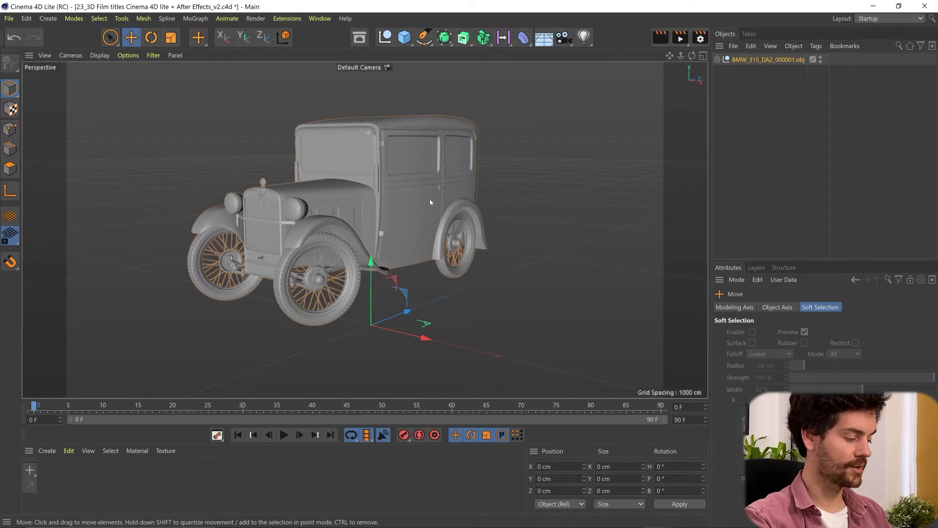
{"action": "mouse_move", "coordinate": [424, 169]}
{"action": "middle_mouse_down", "text": "alt"}
{"action": "mouse_move", "coordinate": [433, 180]}
{"action": "mouse_move", "coordinate": [483, 147]}
{"action": "mouse_move", "coordinate": [439, 179]}
{"action": "middle_mouse_up", "text": "alt"}
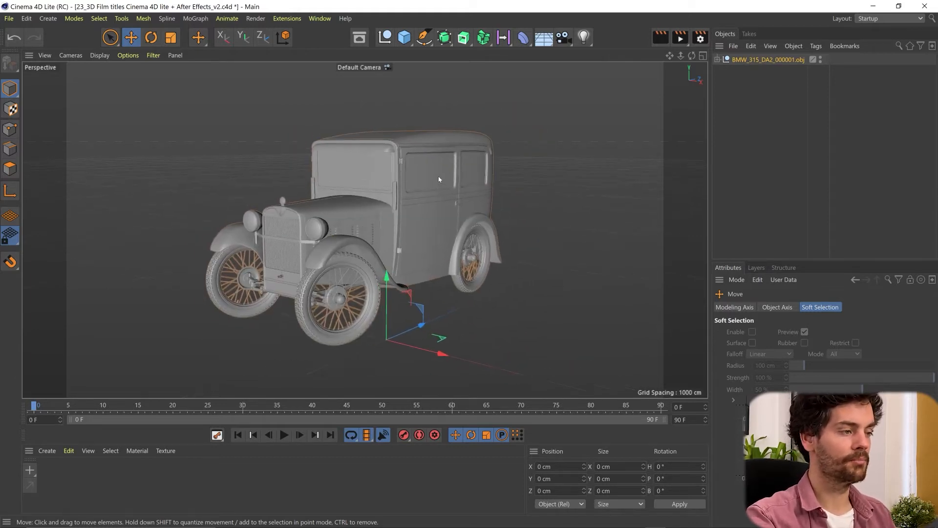
{"action": "scroll", "coordinate": [419, 219], "scroll_direction": "down", "scroll_amount": 5}
{"action": "scroll", "coordinate": [424, 217], "scroll_direction": "up", "scroll_amount": 7}
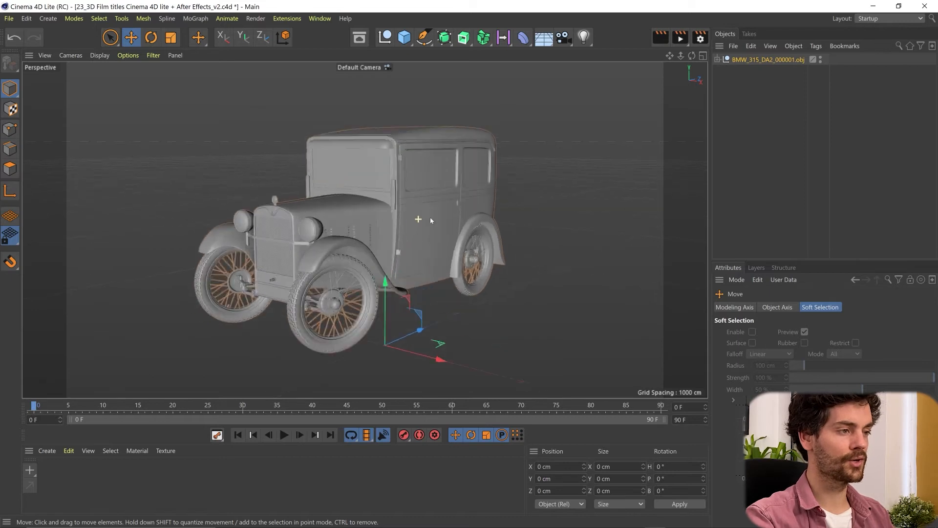
{"action": "left_click_drag", "start_coordinate": [431, 215], "coordinate": [401, 237], "text": "alt"}
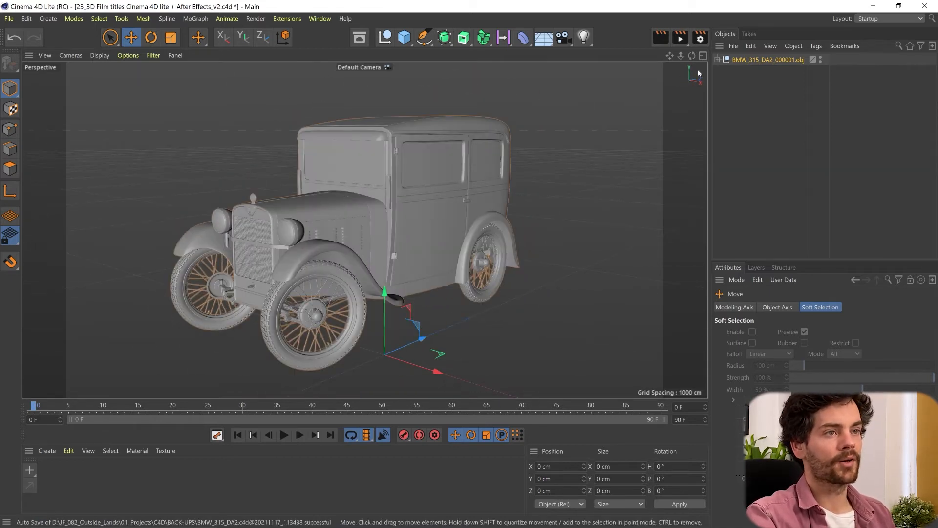
Set the render output resolution to 1920 x 1080 pixels
{"action": "left_click", "coordinate": [700, 38]}
{"action": "left_click_drag", "start_coordinate": [661, 80], "coordinate": [544, 96]}
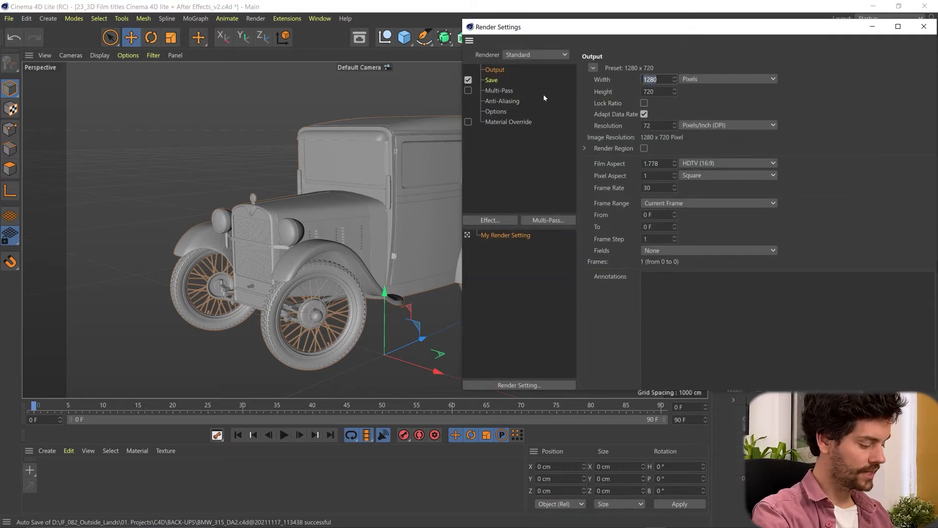
{"action": "type", "text": "1920"}
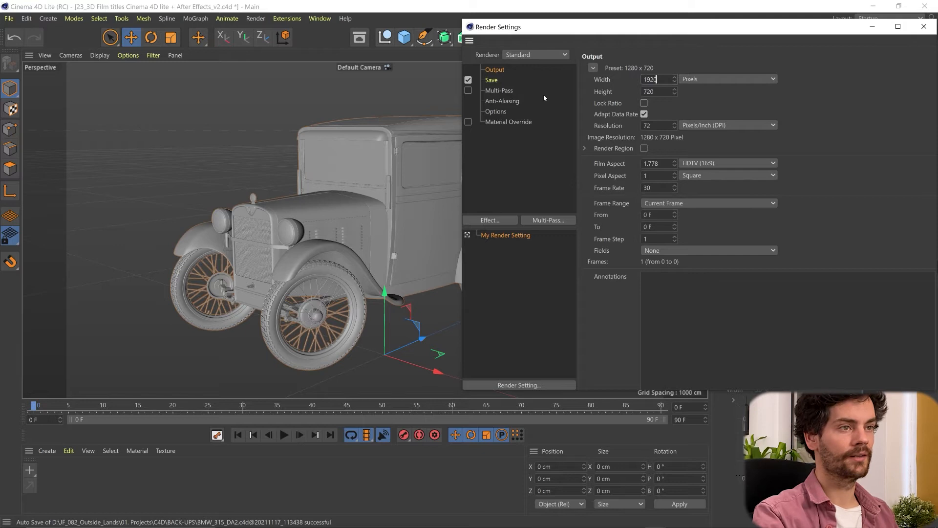
{"action": "key", "text": "Tab"}
{"action": "type", "text": "1"}
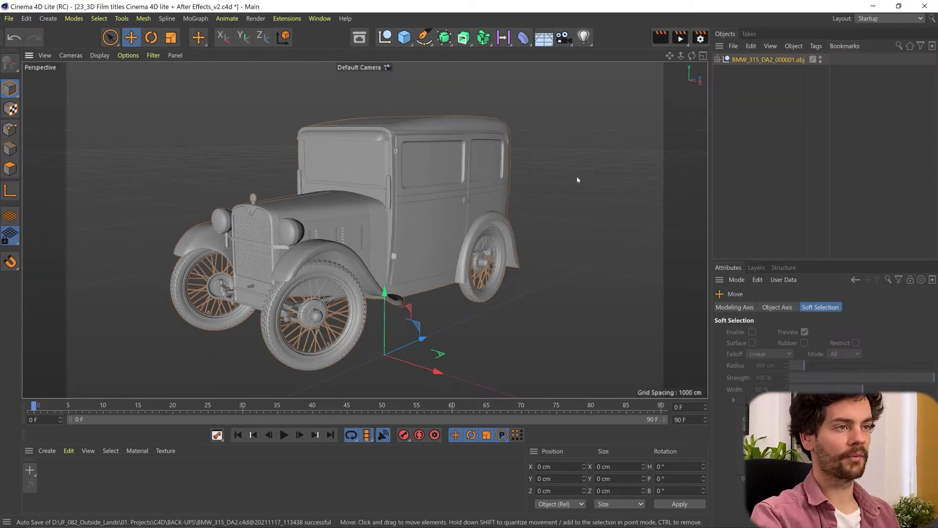
Add an omni light to the scene and set its intensity to 10000 %
{"action": "left_click", "coordinate": [584, 38]}
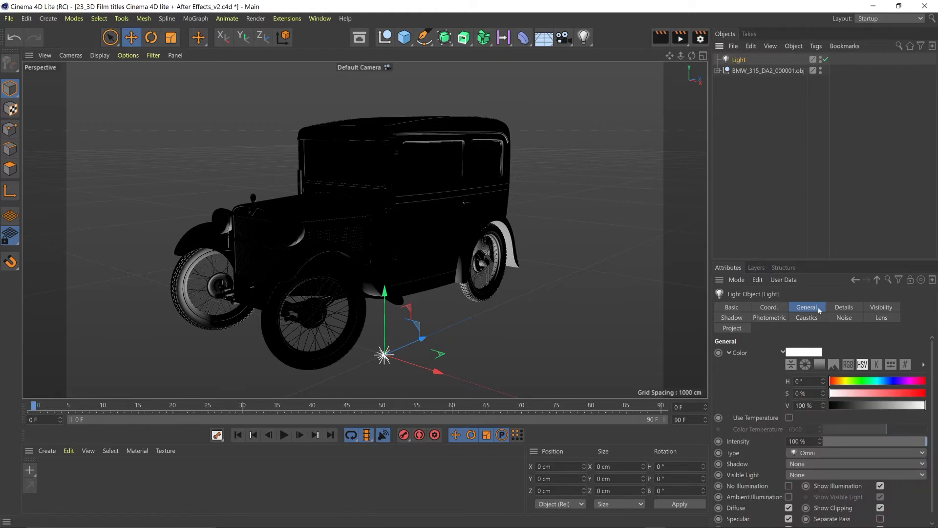
{"action": "double_click", "coordinate": [796, 441]}
{"action": "type", "text": "10000"}
{"action": "key", "text": "Return"}
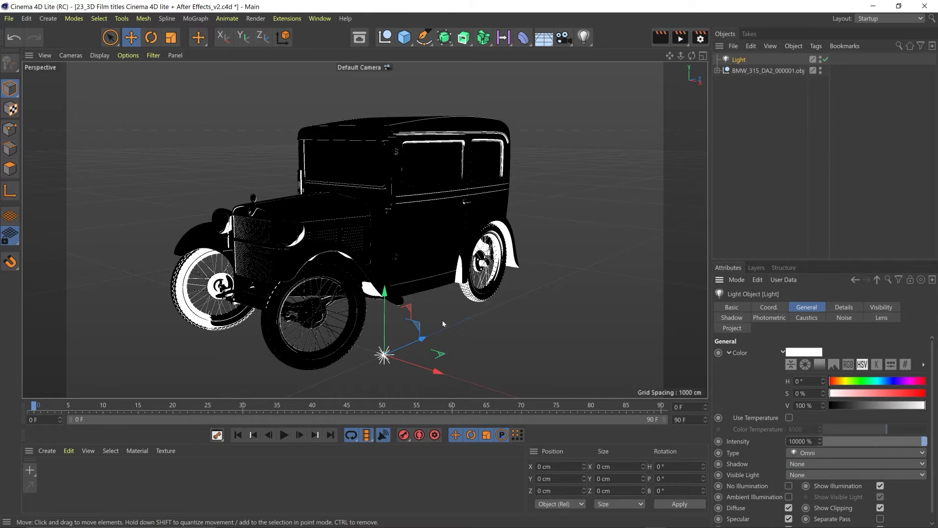
Move the light above the car to about X 31 cm, Y 509 cm and save the project
{"action": "left_click_drag", "start_coordinate": [432, 371], "coordinate": [505, 394]}
{"action": "left_click_drag", "start_coordinate": [460, 348], "coordinate": [465, 58]}
{"action": "left_click_drag", "start_coordinate": [524, 81], "coordinate": [455, 90]}
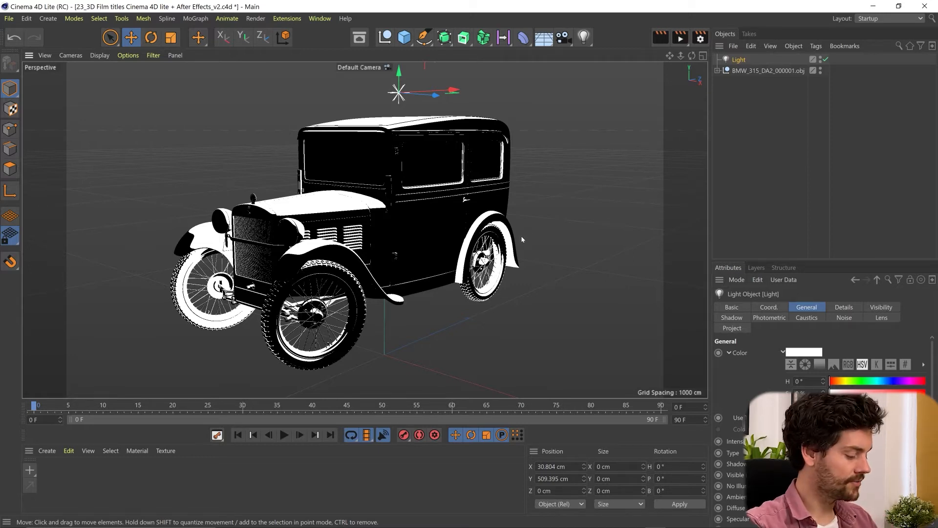
{"action": "key", "text": "ctrl+s"}
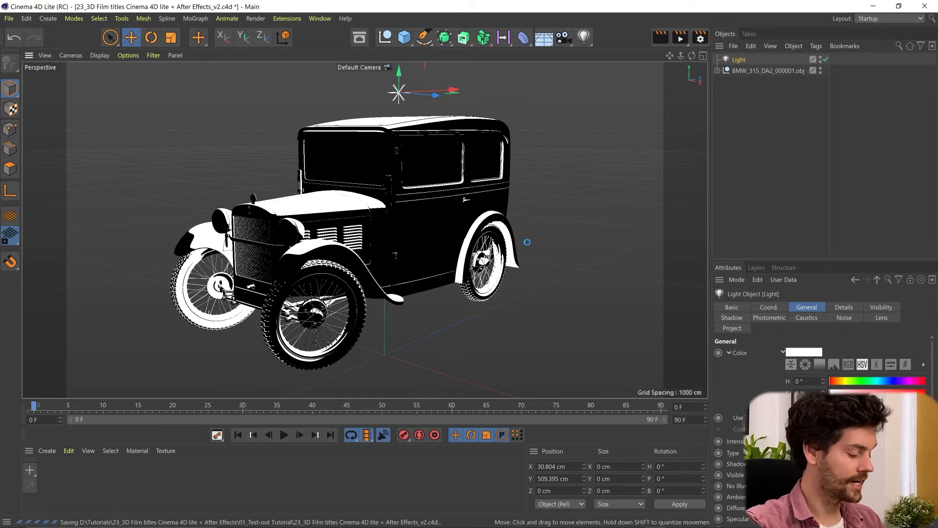
Switch to After Effects and create a composition from the 23_3D Film titles C4D footage
{"action": "mouse_move", "coordinate": [697, 518]}
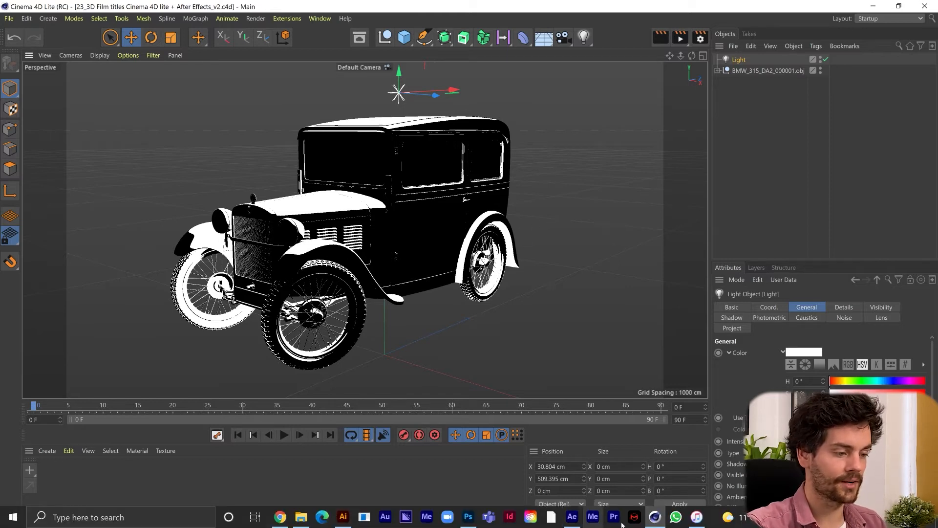
{"action": "left_click", "coordinate": [572, 517]}
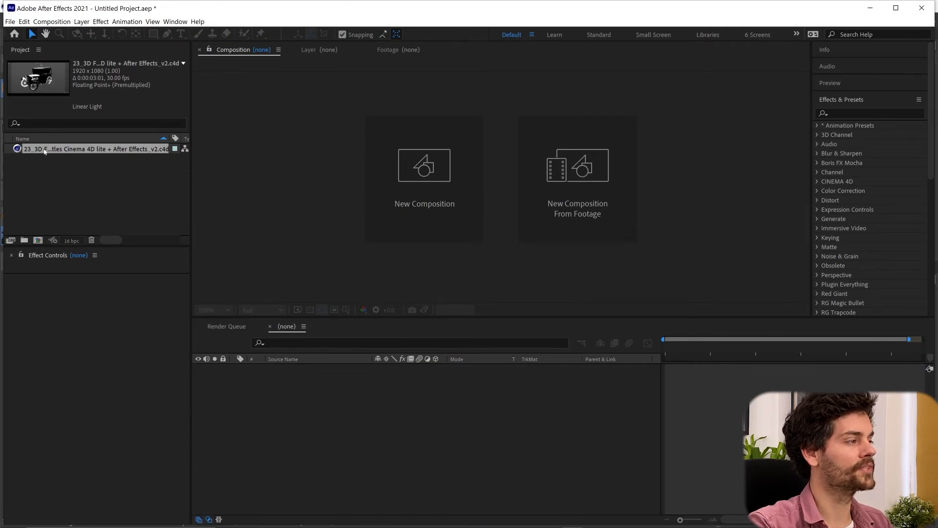
{"action": "left_click_drag", "start_coordinate": [74, 153], "coordinate": [39, 243]}
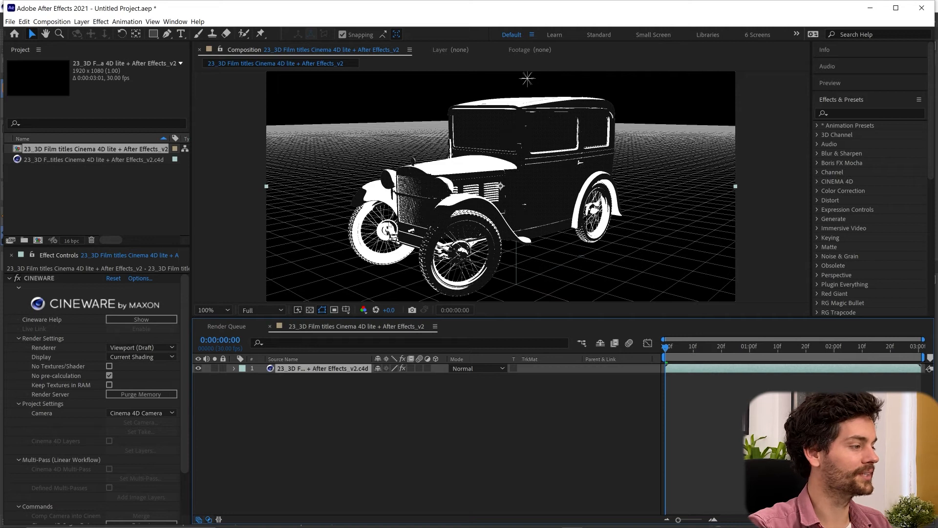
Set the Cineware renderer to Current and inspect the car's bonnet and side vents up close
{"action": "left_click", "coordinate": [125, 348]}
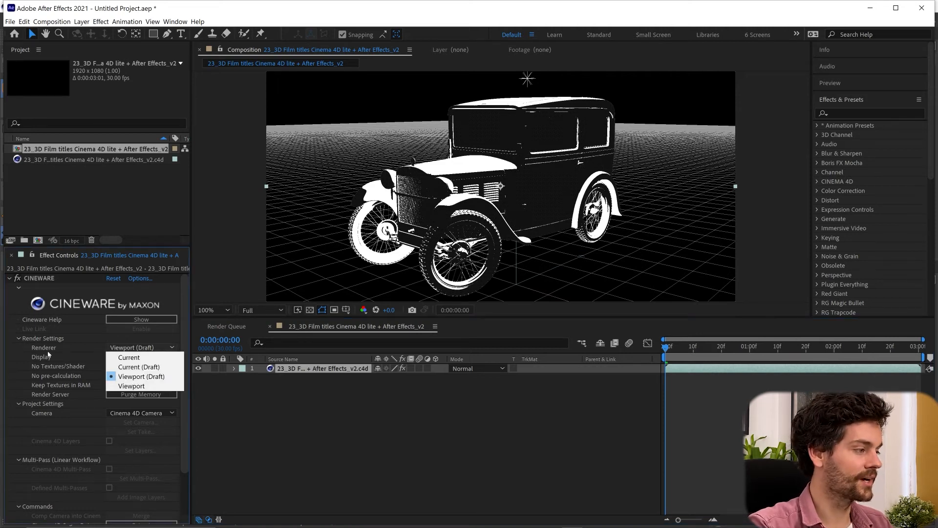
{"action": "left_click", "coordinate": [132, 358]}
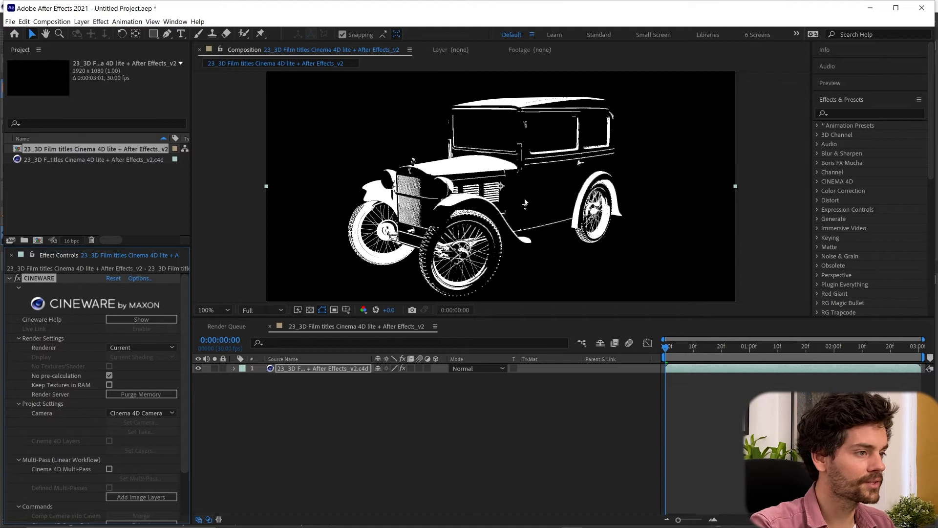
{"action": "scroll", "coordinate": [501, 220], "scroll_direction": "up", "scroll_amount": 4}
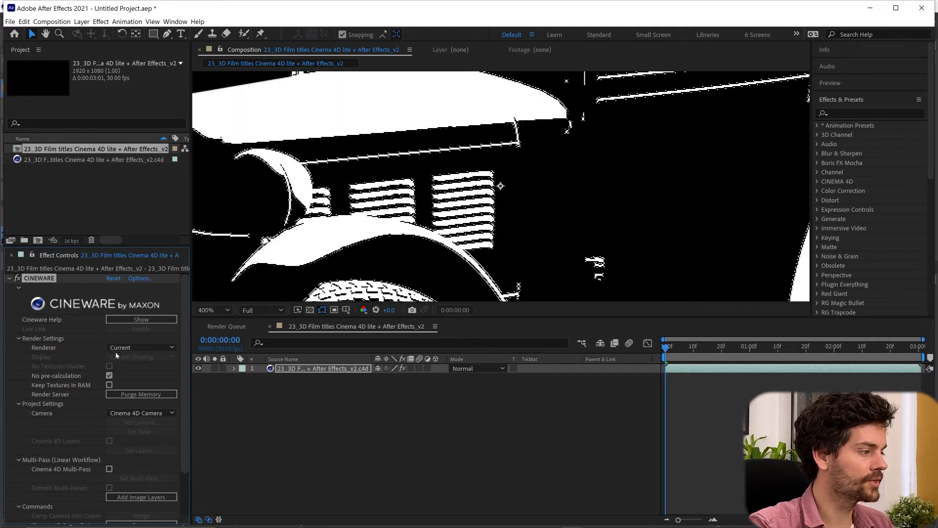
Set the Cineware renderer to Current (Draft) and view the whole car in the composition
{"action": "left_click", "coordinate": [142, 348]}
{"action": "left_click", "coordinate": [144, 367]}
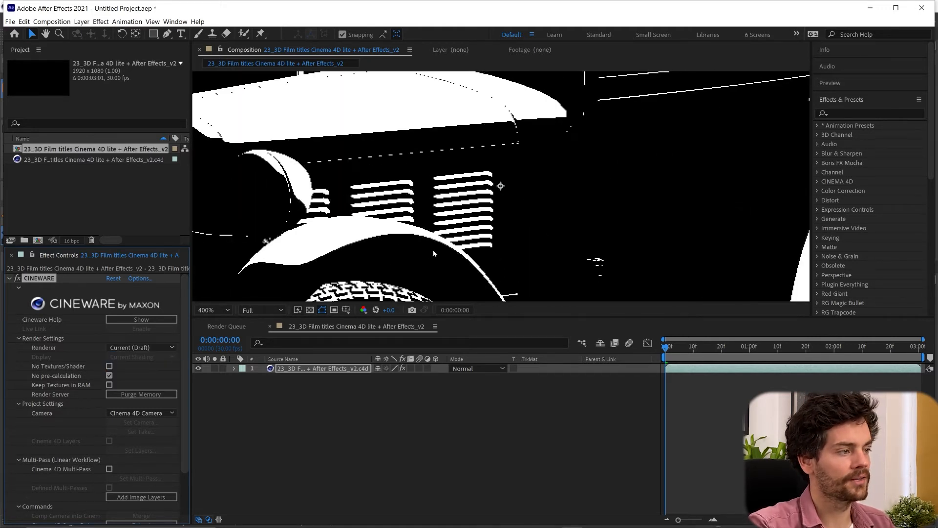
{"action": "scroll", "coordinate": [601, 150], "scroll_direction": "down", "scroll_amount": 4}
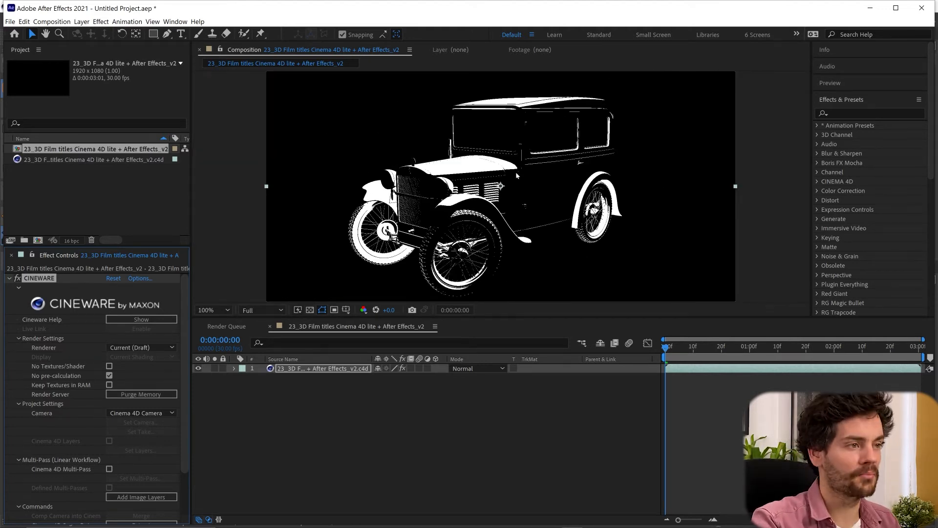
Switch to Cinema 4D Lite and set the render anti-aliasing to Best with a 4x4 max level and 5% threshold
{"action": "scroll", "coordinate": [516, 175], "scroll_direction": "down", "scroll_amount": 1}
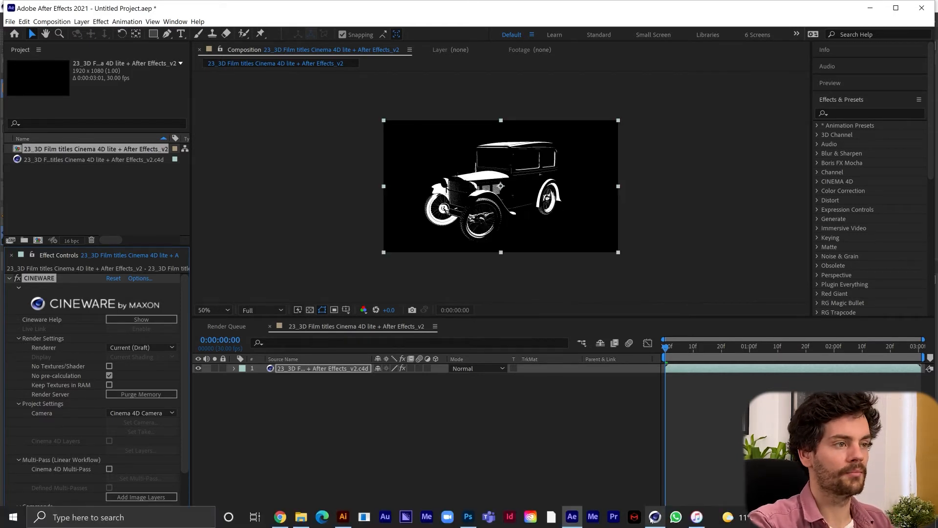
{"action": "left_click", "coordinate": [655, 519]}
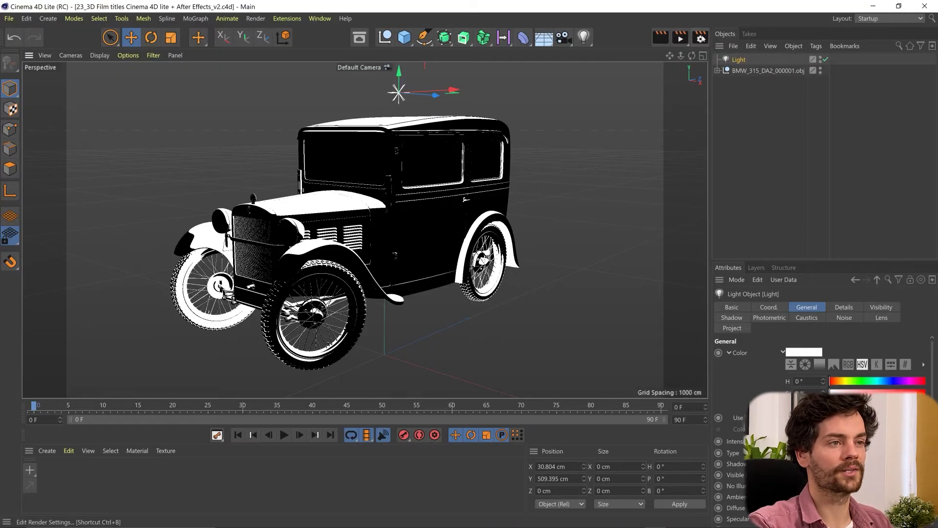
{"action": "left_click", "coordinate": [702, 38]}
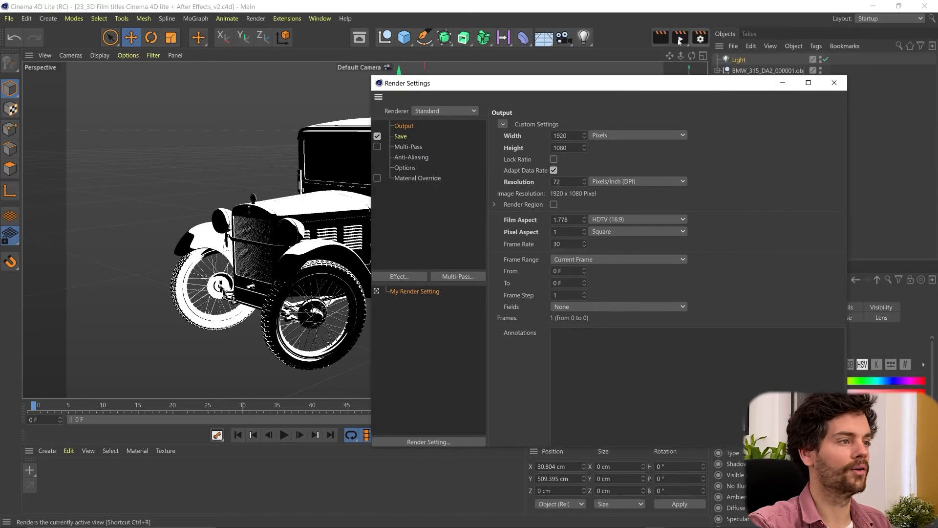
{"action": "left_click", "coordinate": [410, 146]}
{"action": "left_click", "coordinate": [451, 156]}
{"action": "left_click", "coordinate": [611, 124]}
{"action": "left_click", "coordinate": [615, 153]}
{"action": "left_click", "coordinate": [585, 158]}
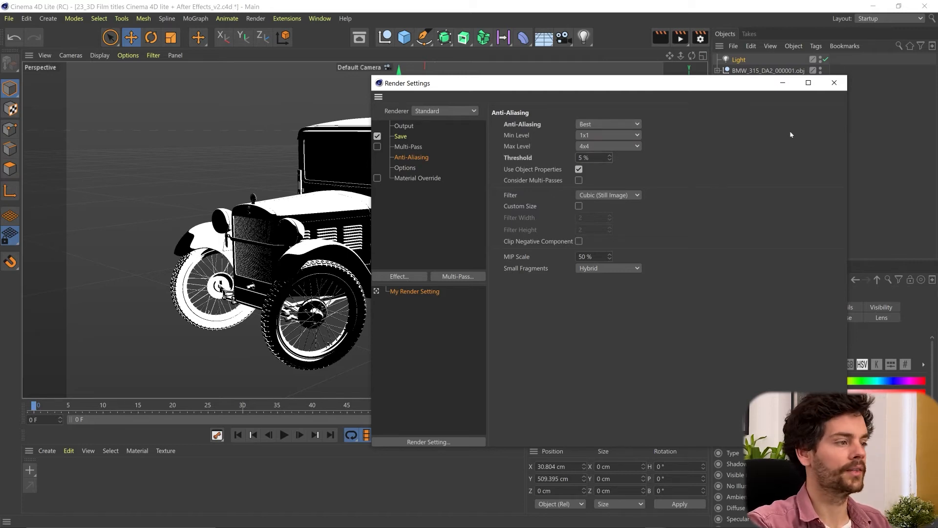
{"action": "left_click", "coordinate": [834, 83]}
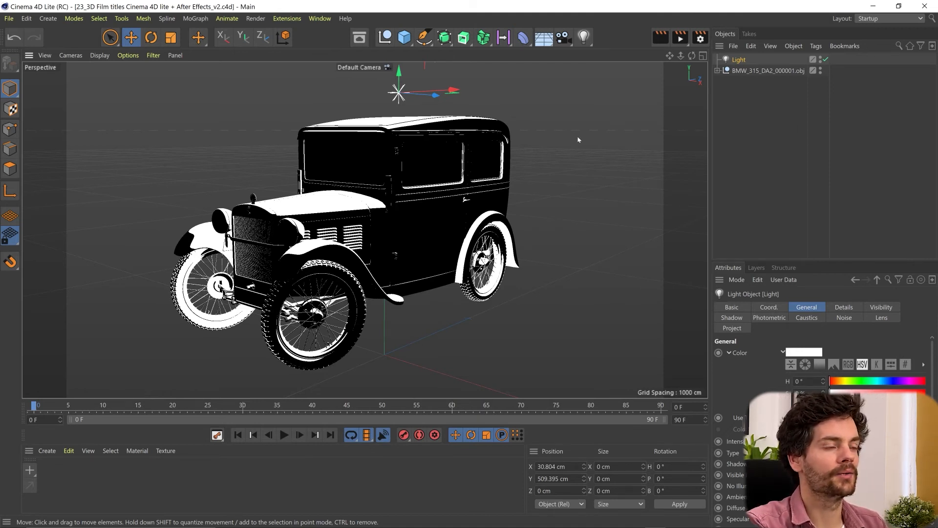
Add a camera, look through it, and frame the car from its other side at about X -1530, Y 445, Z -1837 cm
{"action": "left_click", "coordinate": [564, 38]}
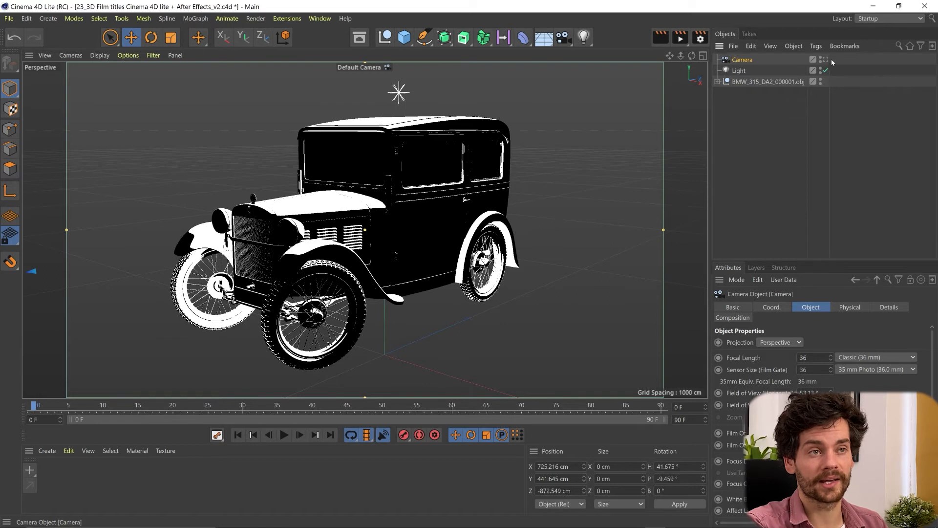
{"action": "left_click", "coordinate": [826, 60]}
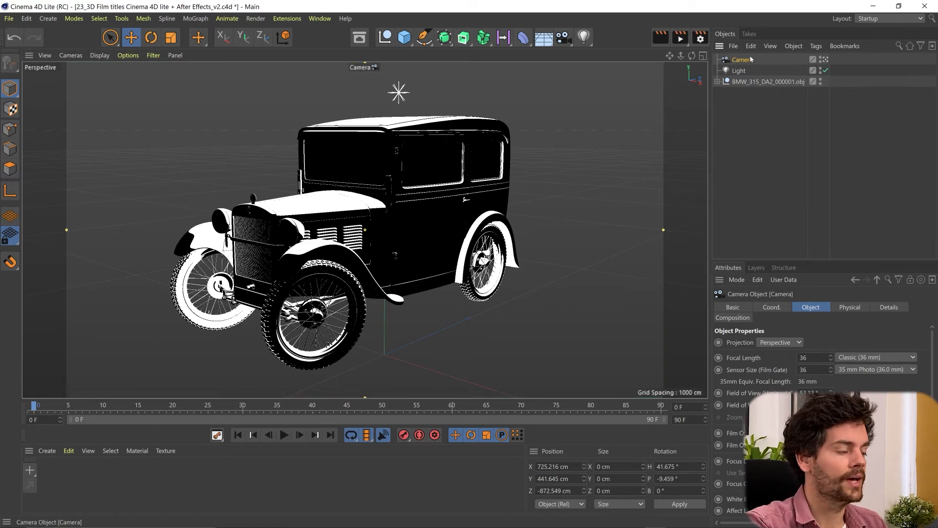
{"action": "mouse_move", "coordinate": [344, 192]}
{"action": "left_mouse_down", "text": "alt"}
{"action": "mouse_move", "coordinate": [355, 203]}
{"action": "mouse_move", "coordinate": [440, 210]}
{"action": "left_mouse_up", "text": "alt"}
{"action": "mouse_move", "coordinate": [327, 198]}
{"action": "left_mouse_down", "text": "alt"}
{"action": "mouse_move", "coordinate": [382, 186]}
{"action": "mouse_move", "coordinate": [334, 193]}
{"action": "left_mouse_up", "text": "alt"}
{"action": "scroll", "coordinate": [334, 193], "scroll_direction": "down", "scroll_amount": 4}
Keyframe the camera's position at frame 0, and at frame 60 closer to the car at about X -773, Y 376, Z -850 cm
{"action": "left_click", "coordinate": [772, 306]}
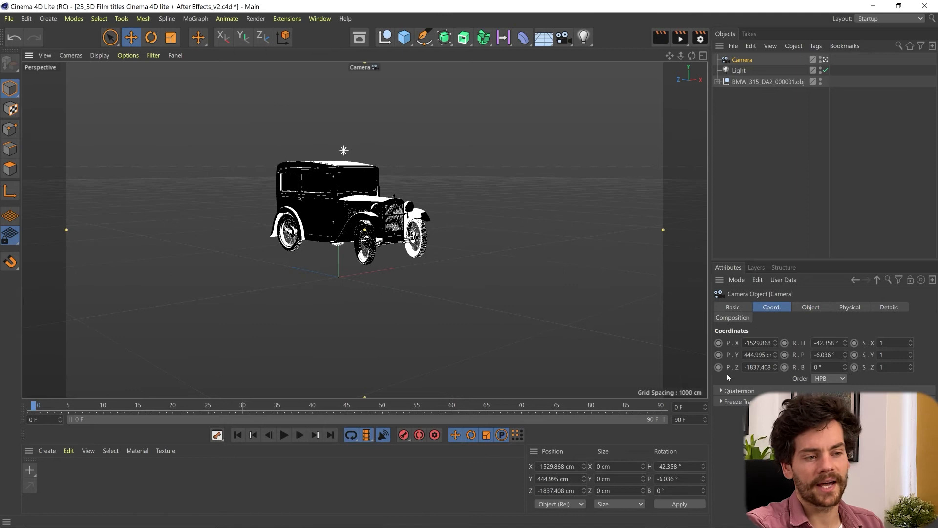
{"action": "left_click", "coordinate": [718, 343]}
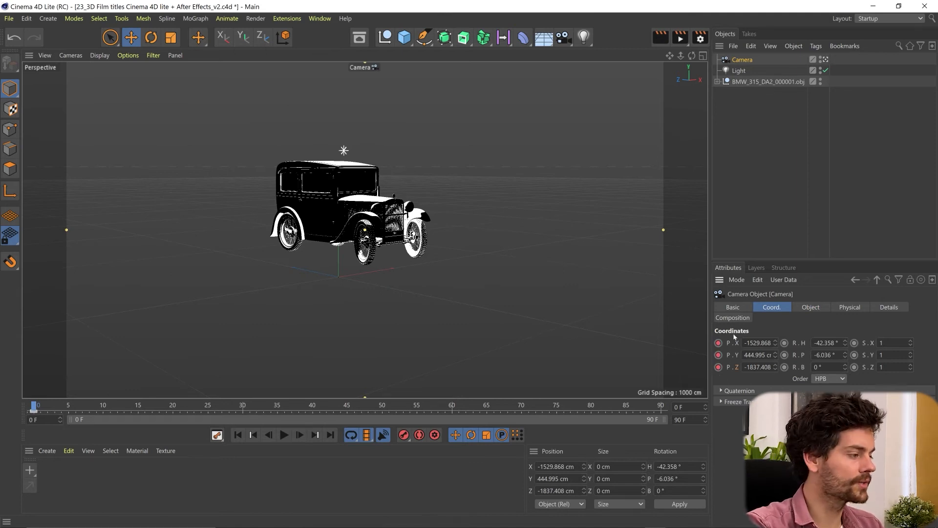
{"action": "left_click_drag", "start_coordinate": [34, 406], "coordinate": [460, 398]}
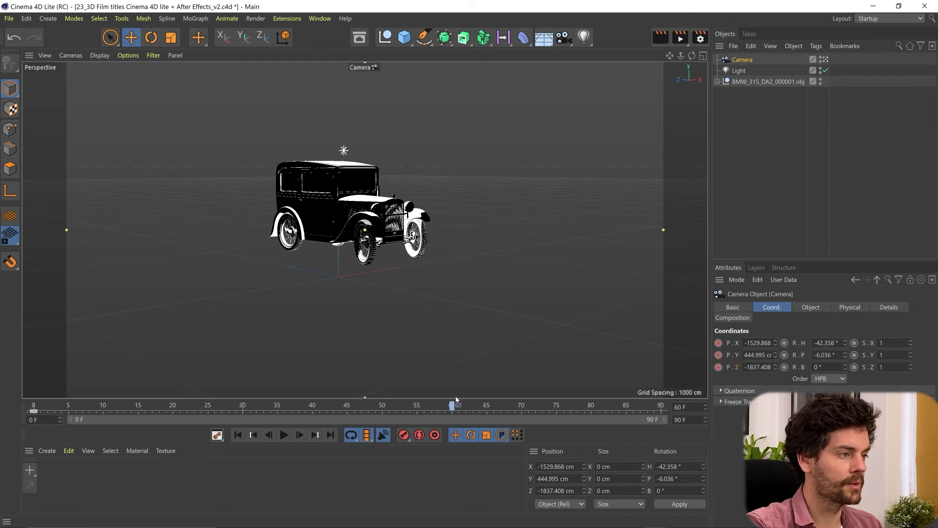
{"action": "right_click_drag", "start_coordinate": [355, 228], "coordinate": [366, 158], "text": "alt"}
{"action": "middle_click_drag", "start_coordinate": [366, 158], "coordinate": [398, 199], "text": "alt"}
{"action": "right_click_drag", "start_coordinate": [392, 220], "coordinate": [385, 207], "text": "alt"}
{"action": "middle_click_drag", "start_coordinate": [385, 209], "coordinate": [395, 212], "text": "alt"}
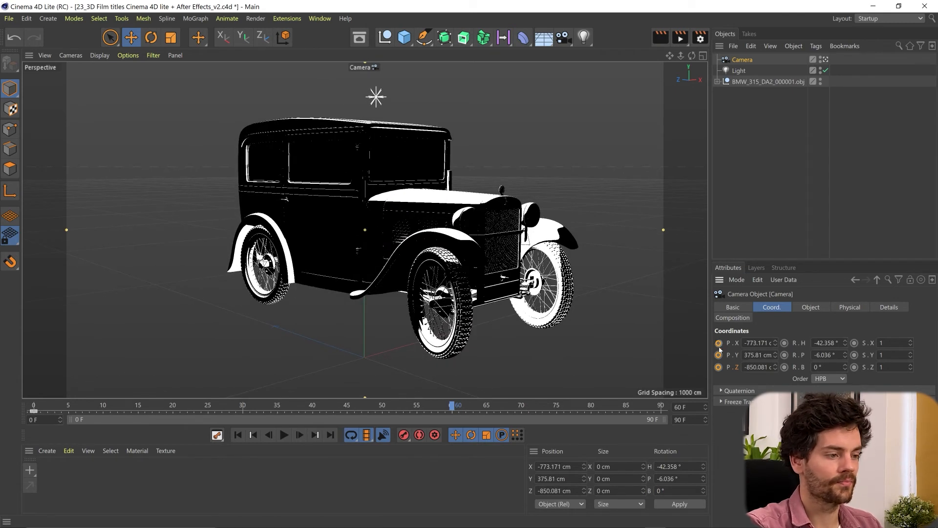
{"action": "key", "text": "F8"}
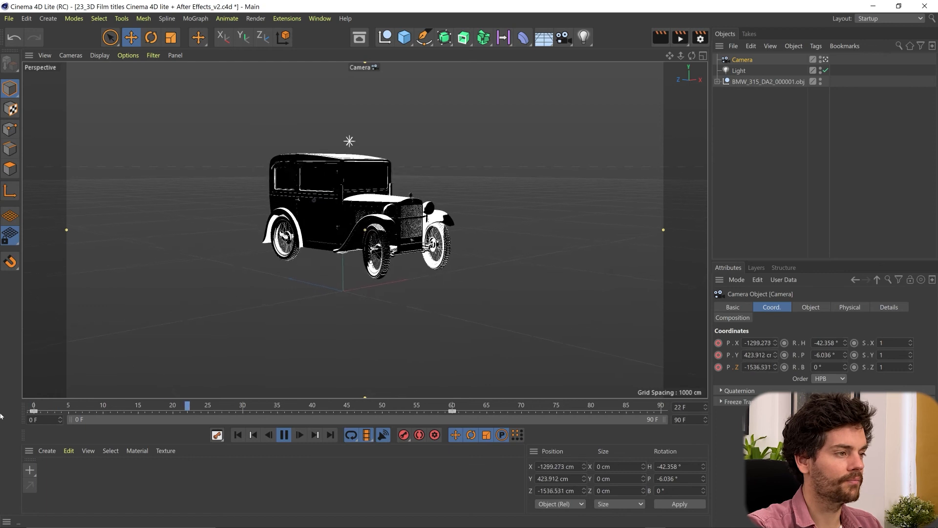
{"action": "key", "text": "F8"}
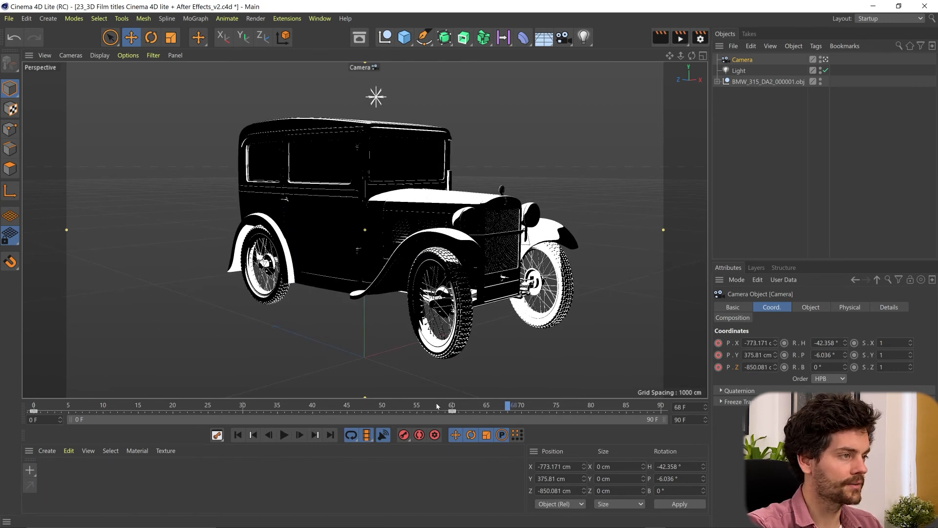
At frame 0, move the light in front of the car to about X 854, Y 251, Z 58 cm and keyframe its position
{"action": "left_click_drag", "start_coordinate": [436, 406], "coordinate": [32, 406]}
{"action": "left_click", "coordinate": [739, 71]}
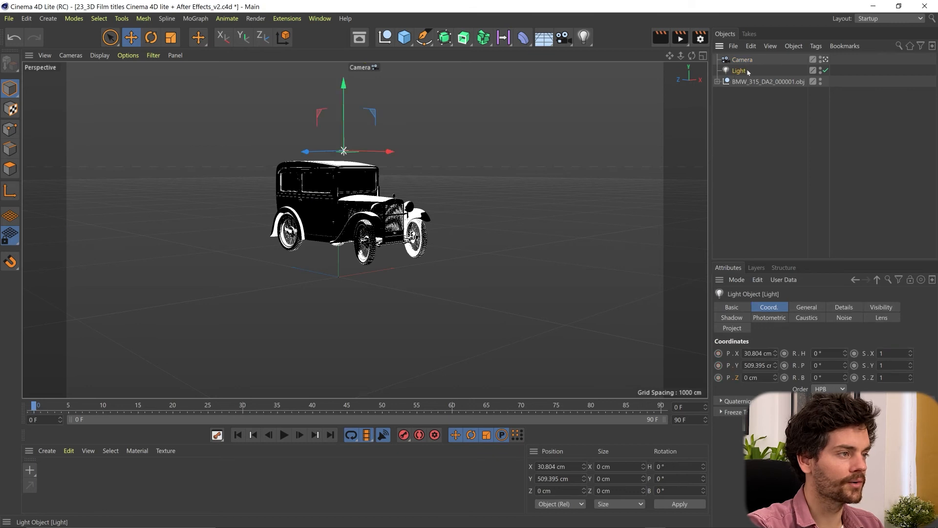
{"action": "left_click_drag", "start_coordinate": [381, 149], "coordinate": [453, 193]}
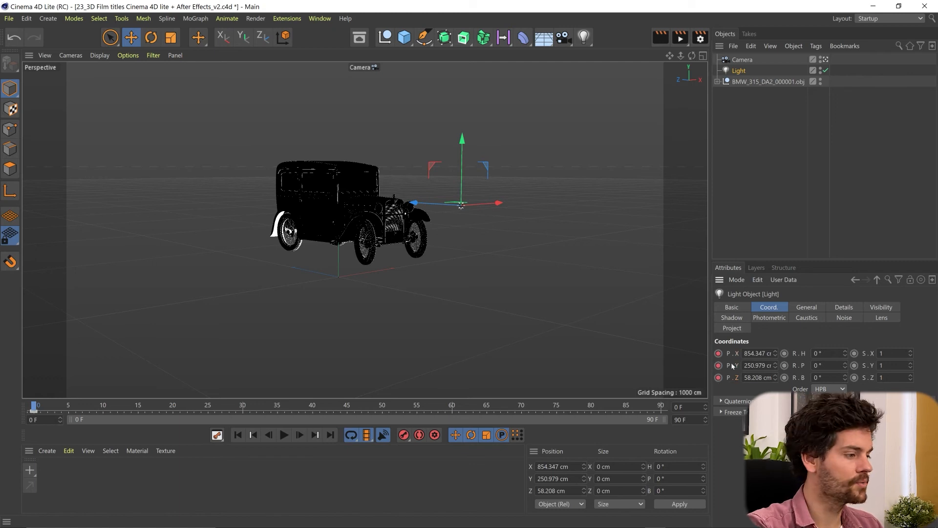
At frame 60, keyframe the light above the car at about X -21, Y 538, Z 58 cm and save the project
{"action": "left_click_drag", "start_coordinate": [33, 405], "coordinate": [450, 407]}
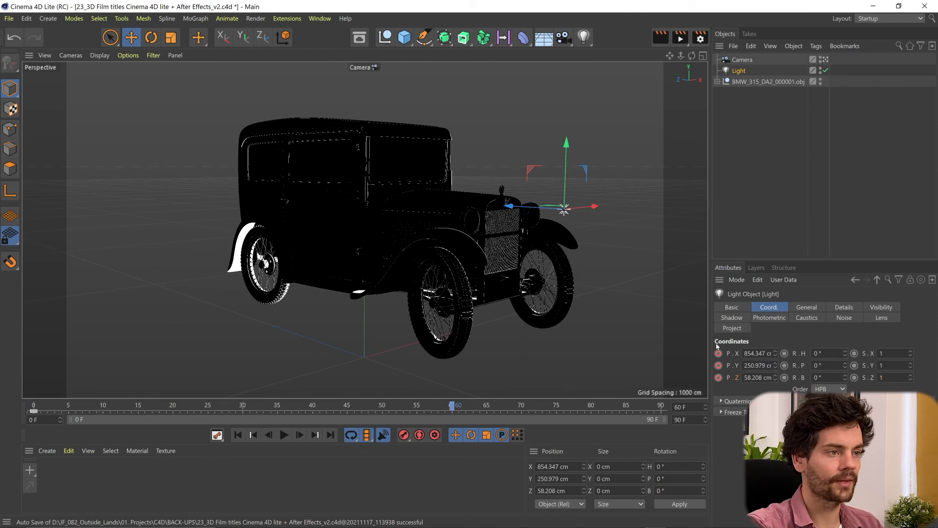
{"action": "left_click_drag", "start_coordinate": [587, 213], "coordinate": [470, 227]}
{"action": "left_click_drag", "start_coordinate": [439, 194], "coordinate": [438, 66]}
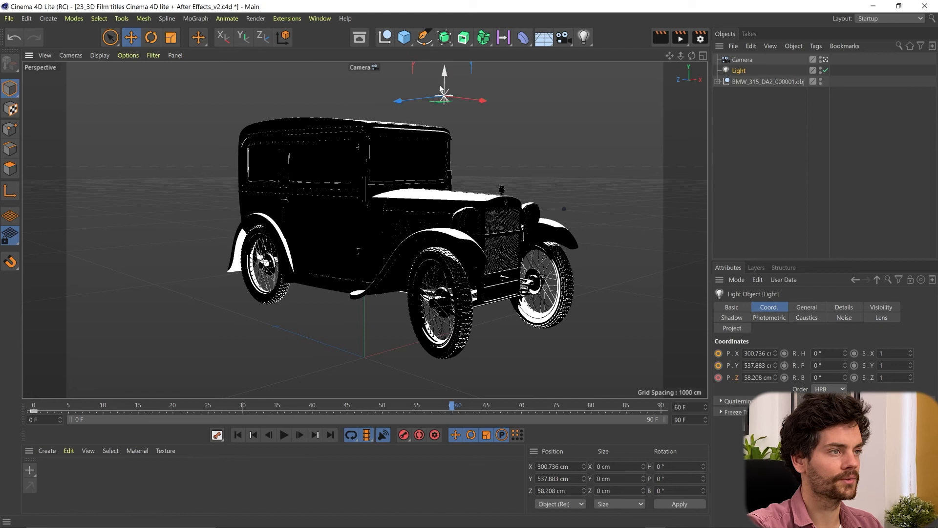
{"action": "left_click_drag", "start_coordinate": [472, 103], "coordinate": [372, 104]}
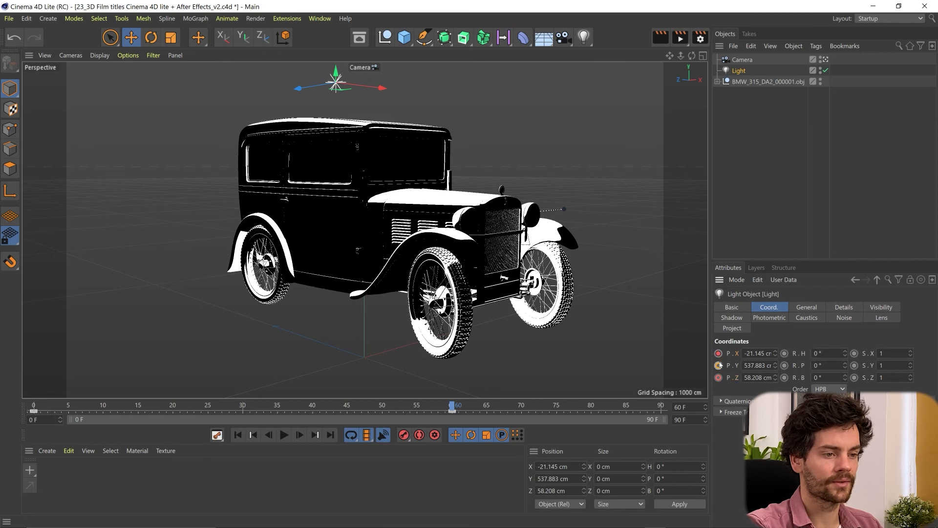
{"action": "left_click", "coordinate": [718, 364]}
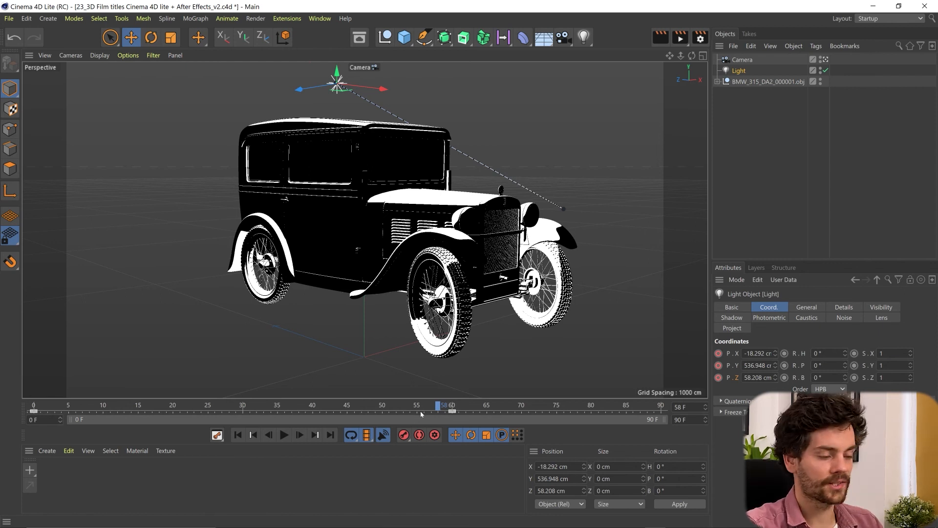
Switch to After Effects and import Comp 1.mov into the project from the file explorer
{"action": "mouse_move", "coordinate": [663, 521]}
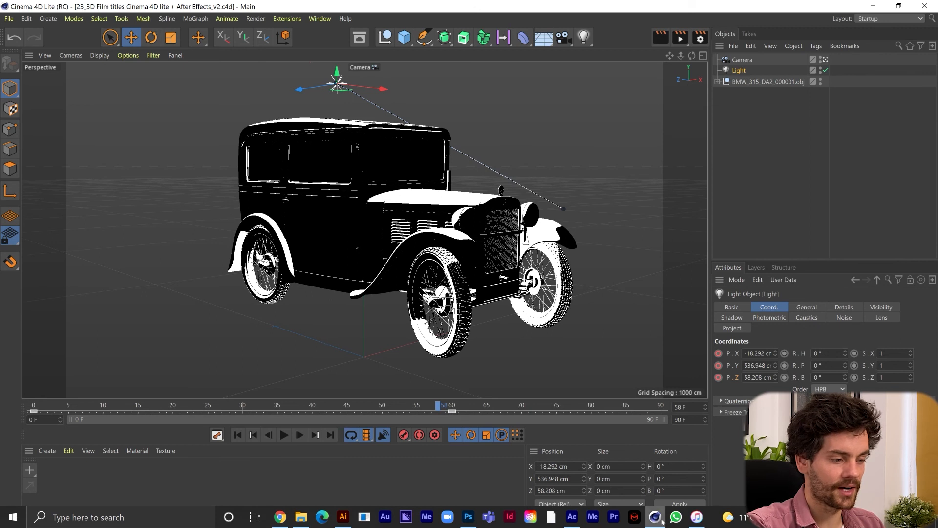
{"action": "left_click", "coordinate": [572, 517]}
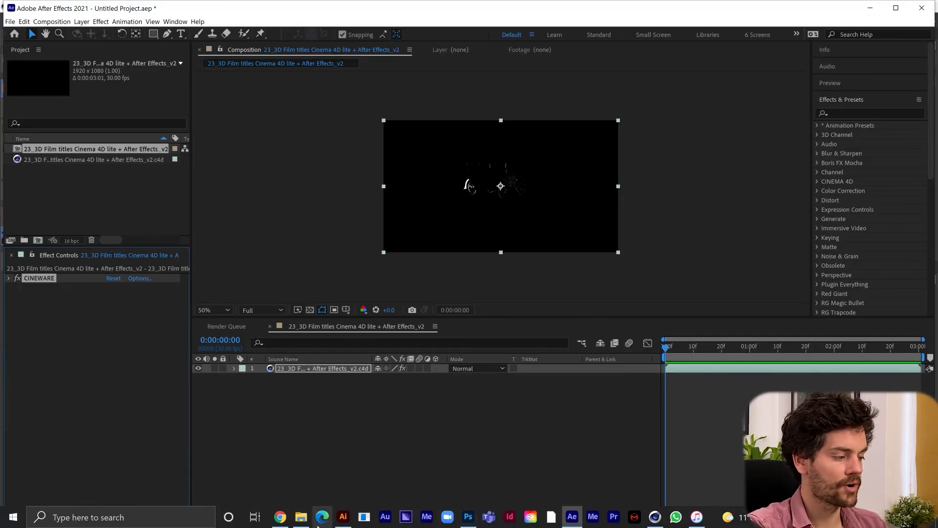
{"action": "left_click", "coordinate": [301, 517]}
{"action": "left_click_drag", "start_coordinate": [801, 247], "coordinate": [79, 205]}
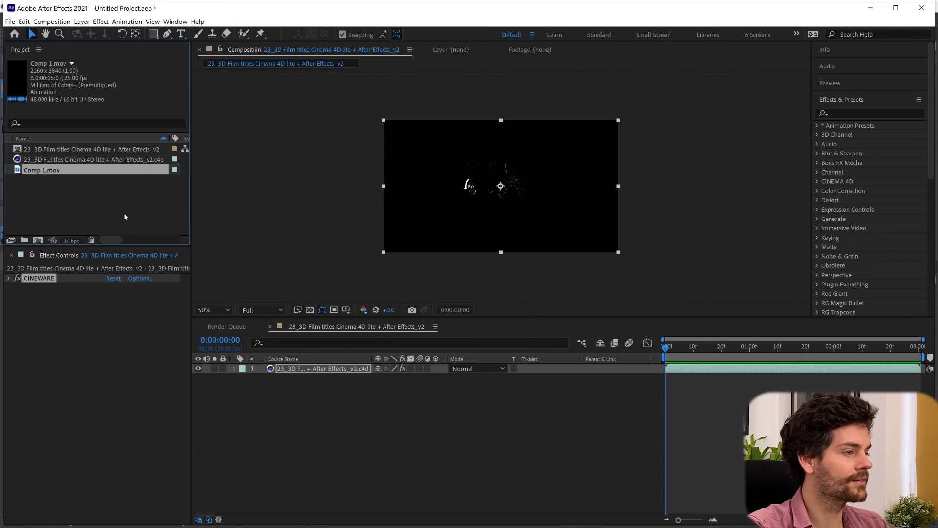
Place Comp 1.mov above the C4D layer, shift it down in the frame, and scrub through the composition
{"action": "left_click_drag", "start_coordinate": [320, 371], "coordinate": [307, 363]}
{"action": "left_click_drag", "start_coordinate": [546, 138], "coordinate": [553, 257]}
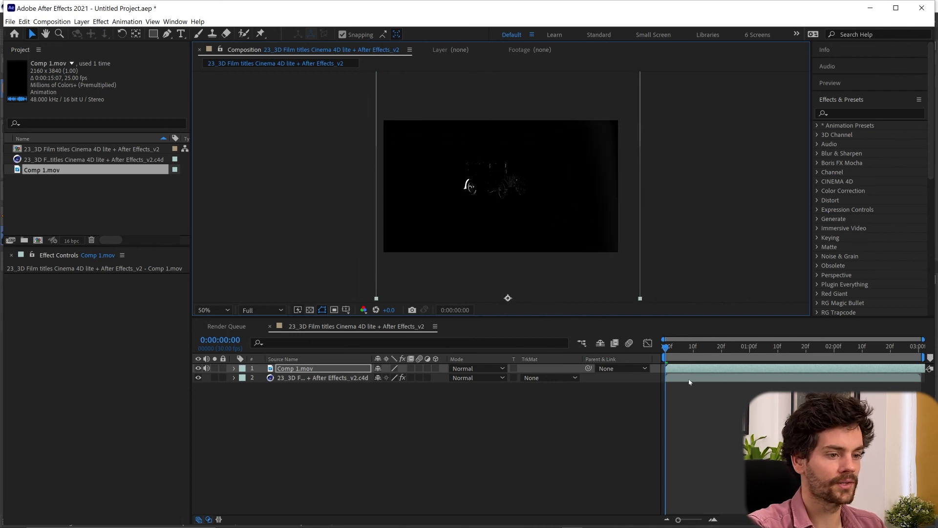
{"action": "left_click_drag", "start_coordinate": [691, 352], "coordinate": [918, 348]}
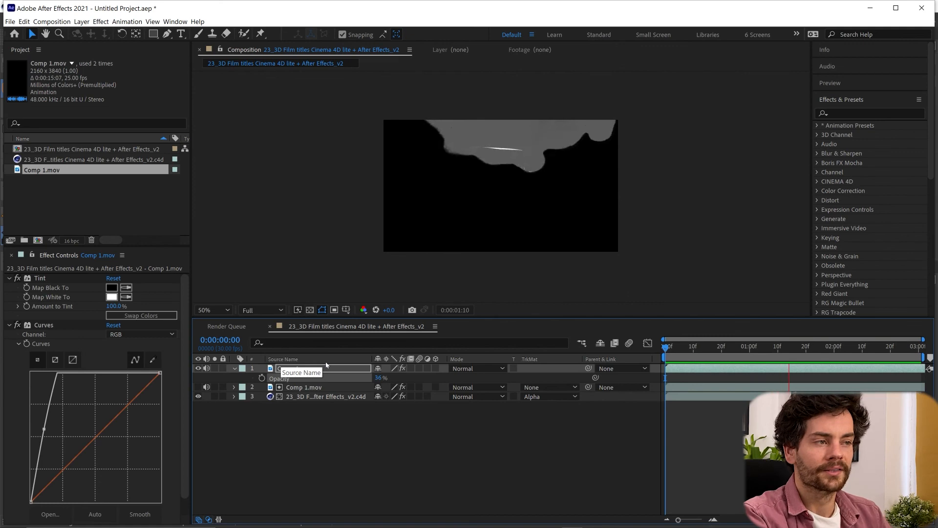